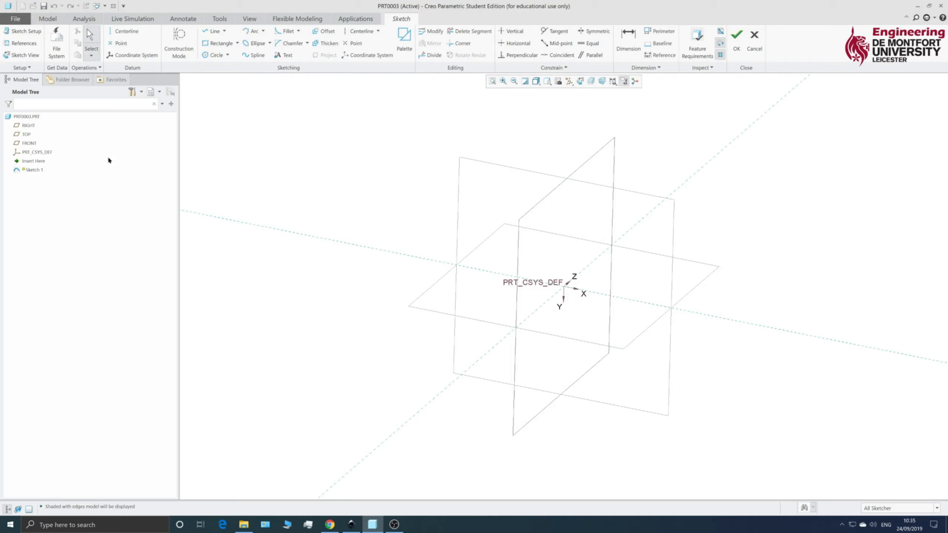
Orient the sketch flat-on, draw a circle centred on the origin and set its diameter to 50.
{"action": "left_click", "coordinate": [580, 81]}
{"action": "left_click", "coordinate": [215, 54]}
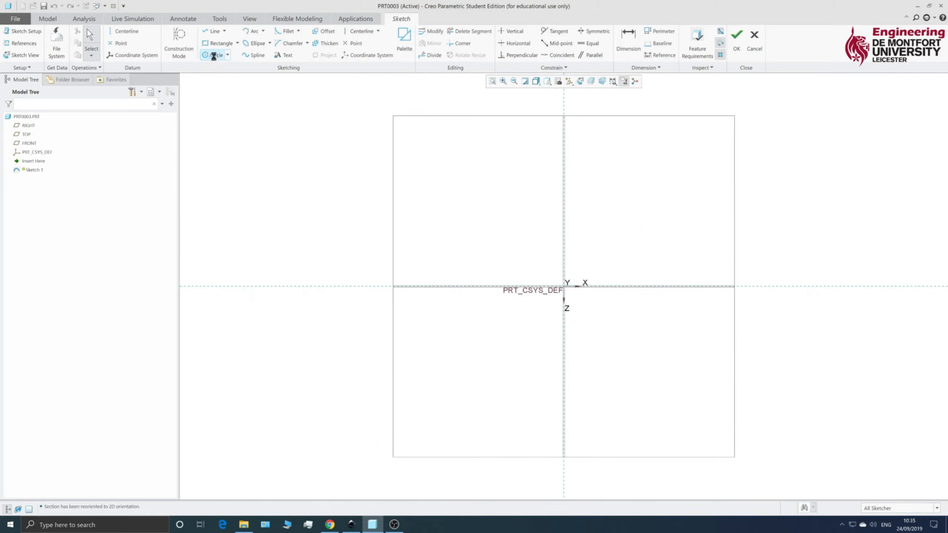
{"action": "left_click", "coordinate": [569, 285]}
{"action": "left_click", "coordinate": [606, 242]}
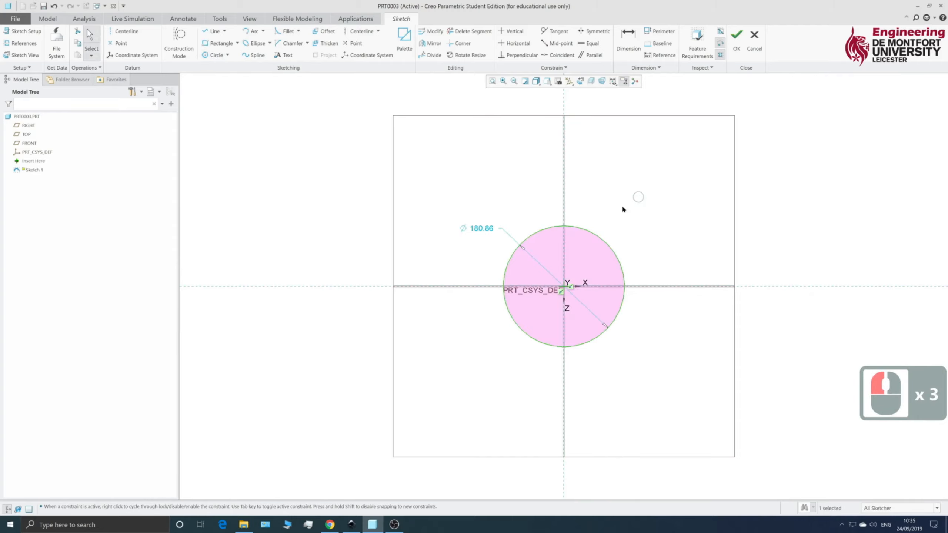
{"action": "middle_click", "coordinate": [483, 228]}
{"action": "double_click", "coordinate": [482, 229]}
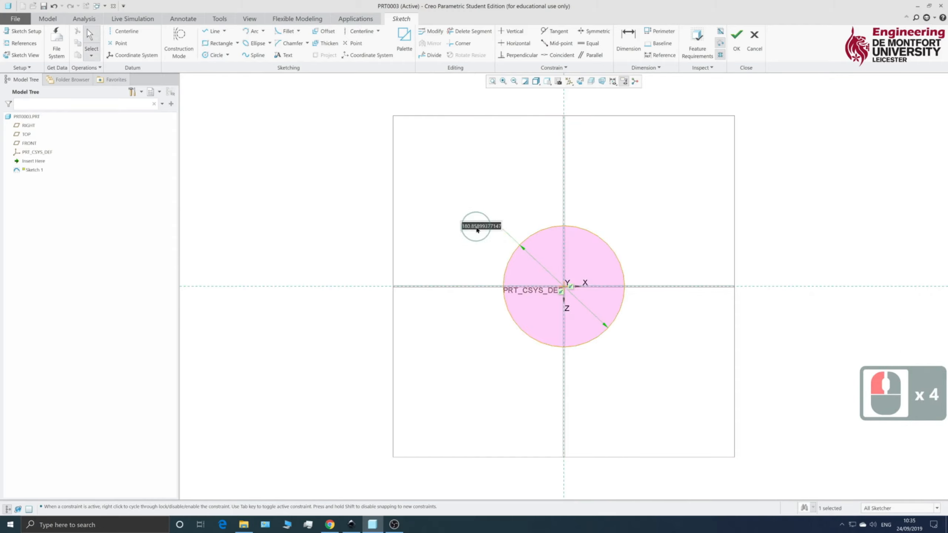
{"action": "type", "text": "2"}
{"action": "key", "text": "BackSpace"}
{"action": "type", "text": "50"}
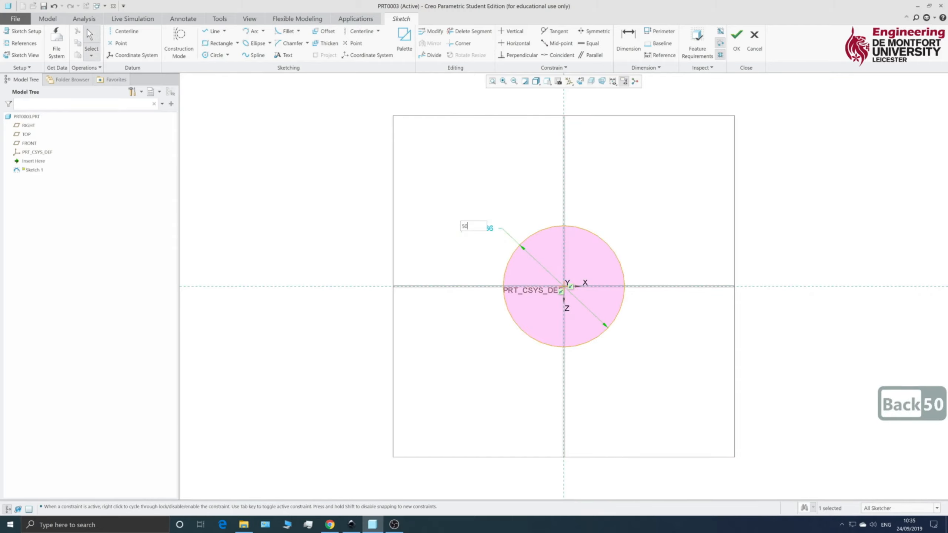
{"action": "key", "text": "Return"}
Draw a vertical line downwards from the circle's right quadrant point and set its length to 100.
{"action": "left_click", "coordinate": [213, 31]}
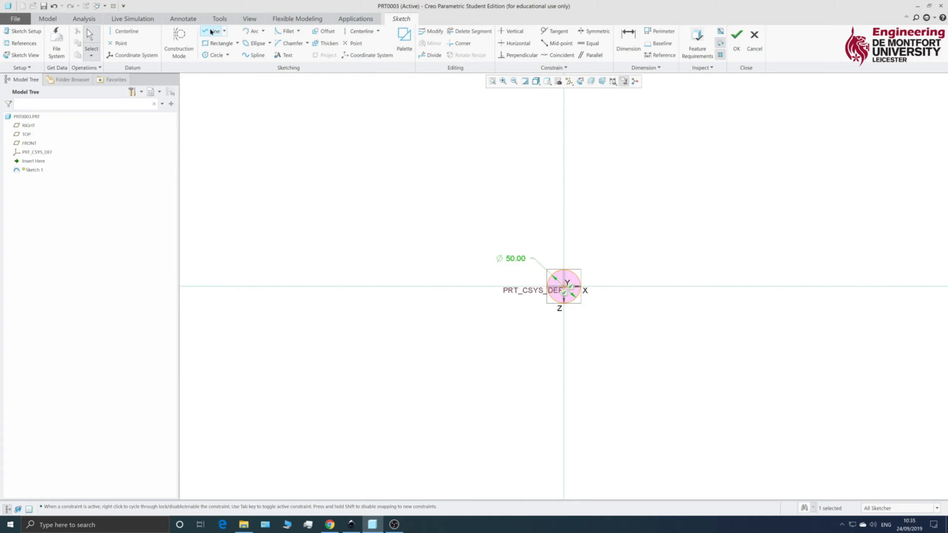
{"action": "scroll", "coordinate": [575, 303], "scroll_direction": "up", "scroll_amount": 5}
{"action": "left_click", "coordinate": [585, 267]}
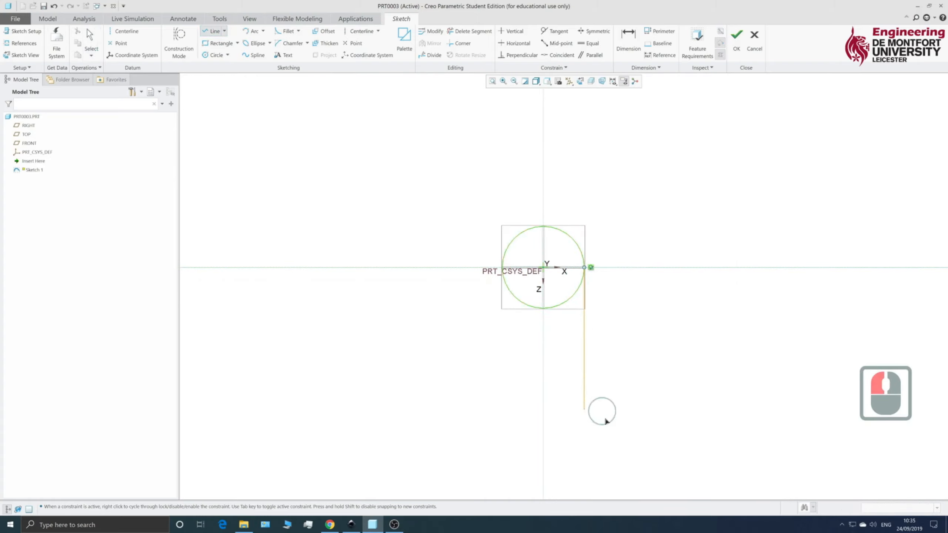
{"action": "left_click", "coordinate": [603, 453]}
{"action": "middle_click", "coordinate": [655, 333]}
{"action": "middle_click", "coordinate": [634, 335]}
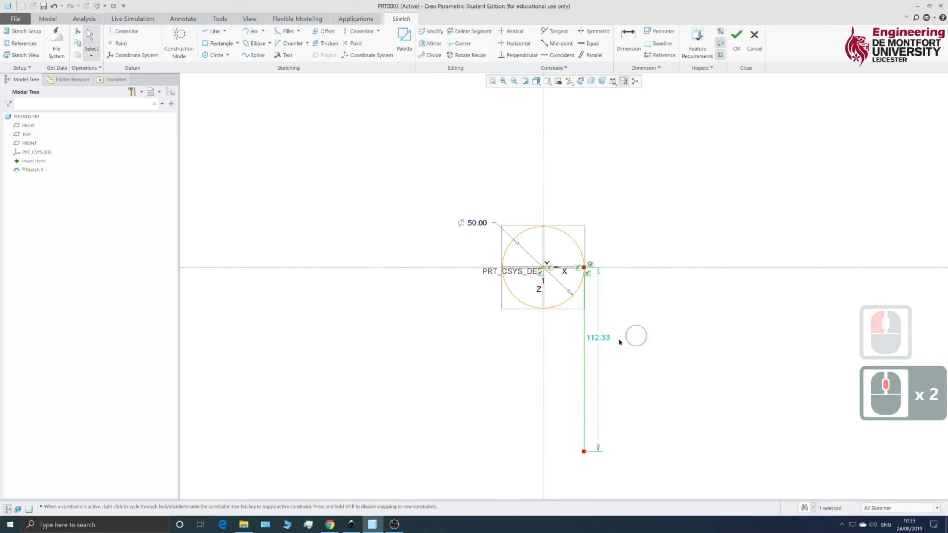
{"action": "double_click", "coordinate": [599, 338]}
{"action": "type", "text": "100"}
{"action": "key", "text": "Return"}
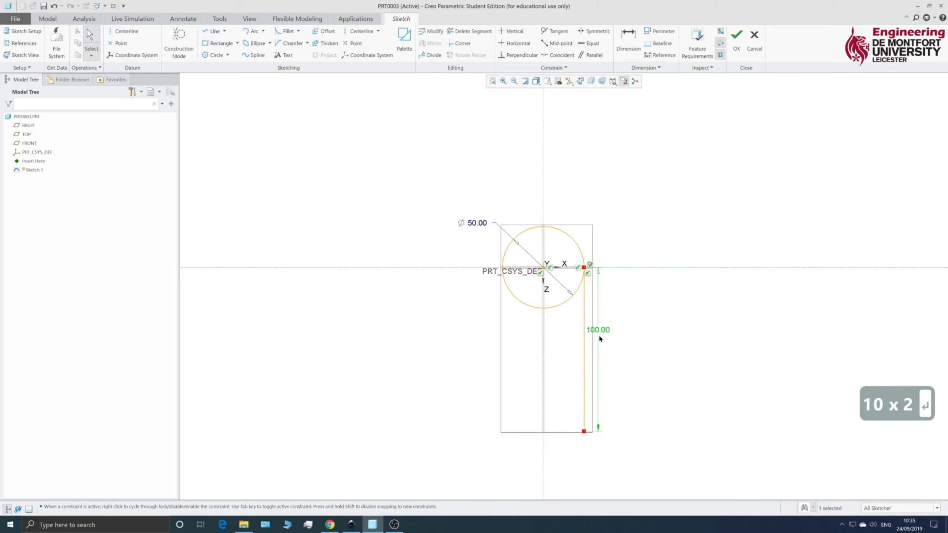
Trim away the lower half of the circle to leave a hook-shaped path, and finish the sketch.
{"action": "left_click", "coordinate": [470, 31]}
{"action": "left_click", "coordinate": [530, 307]}
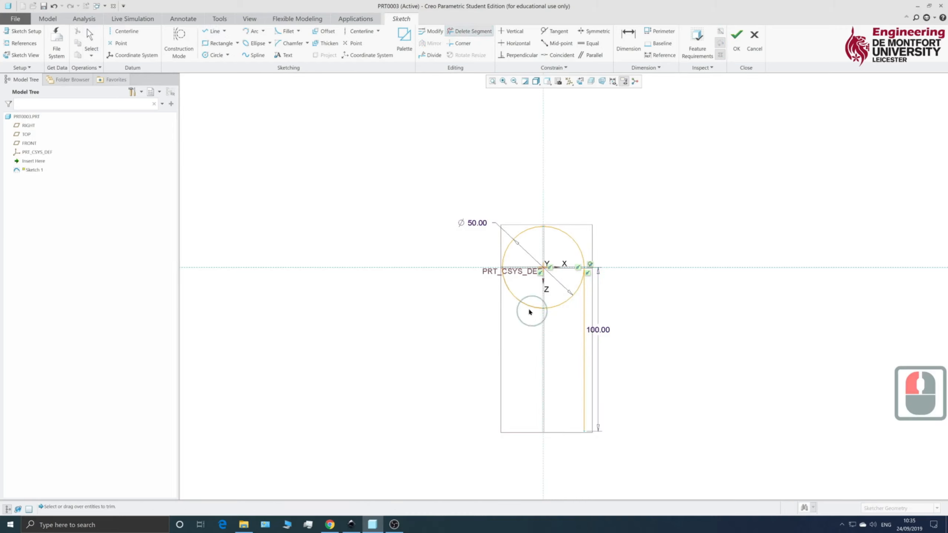
{"action": "left_click", "coordinate": [565, 301]}
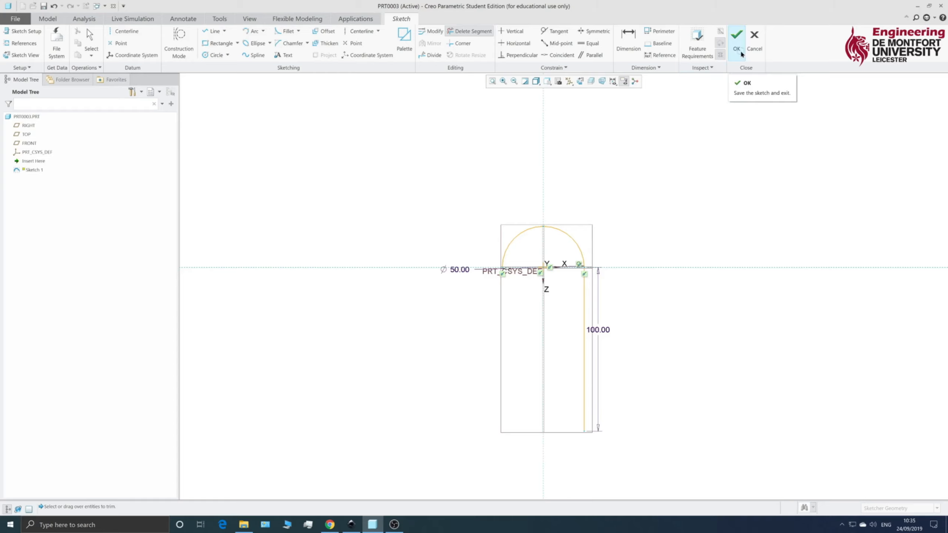
{"action": "left_click", "coordinate": [736, 36]}
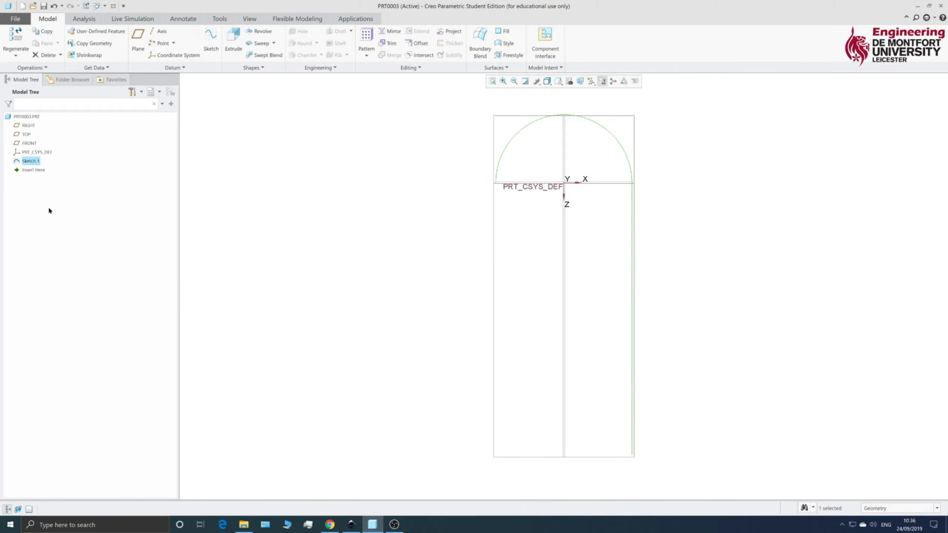
Start a Sweep along the hook-shaped sketch and open its section sketch, oriented flat-on.
{"action": "left_click", "coordinate": [40, 163]}
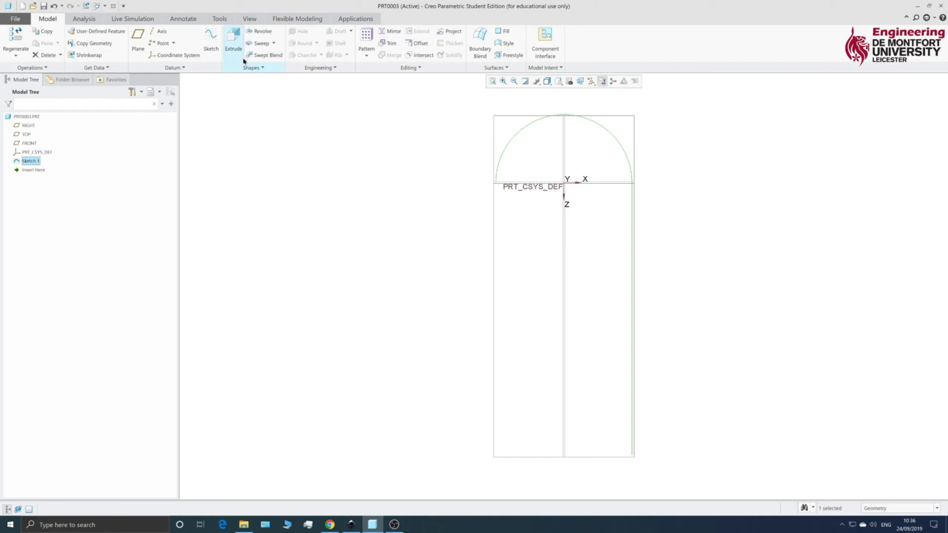
{"action": "left_click", "coordinate": [260, 44]}
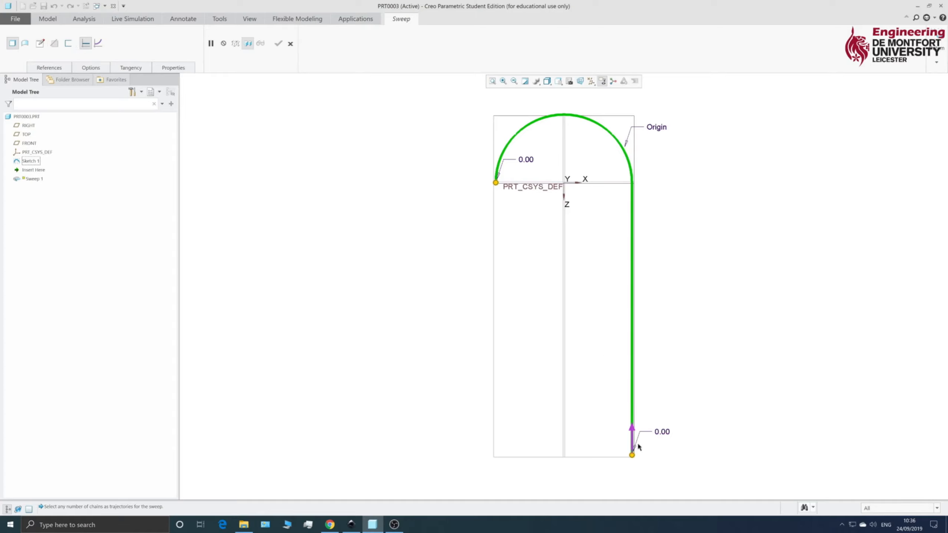
{"action": "left_click", "coordinate": [40, 42]}
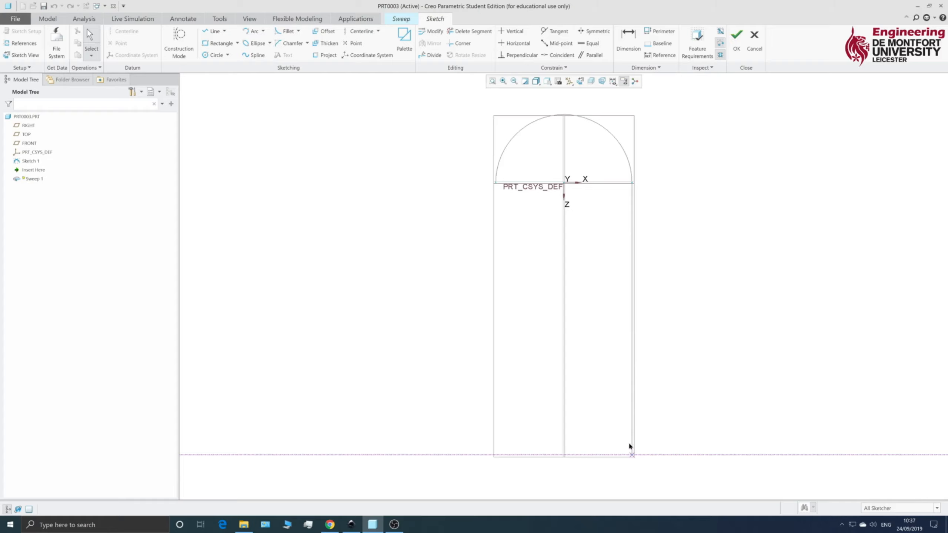
{"action": "left_click", "coordinate": [581, 81]}
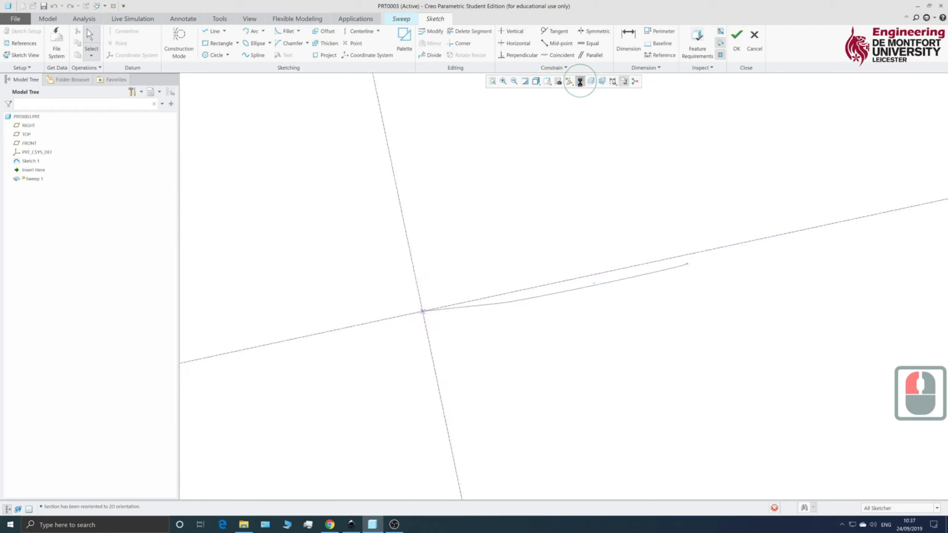
{"action": "mouse_move", "coordinate": [515, 229]}
{"action": "middle_mouse_down"}
{"action": "mouse_move", "coordinate": [502, 234]}
{"action": "mouse_move", "coordinate": [553, 212]}
{"action": "middle_mouse_up"}
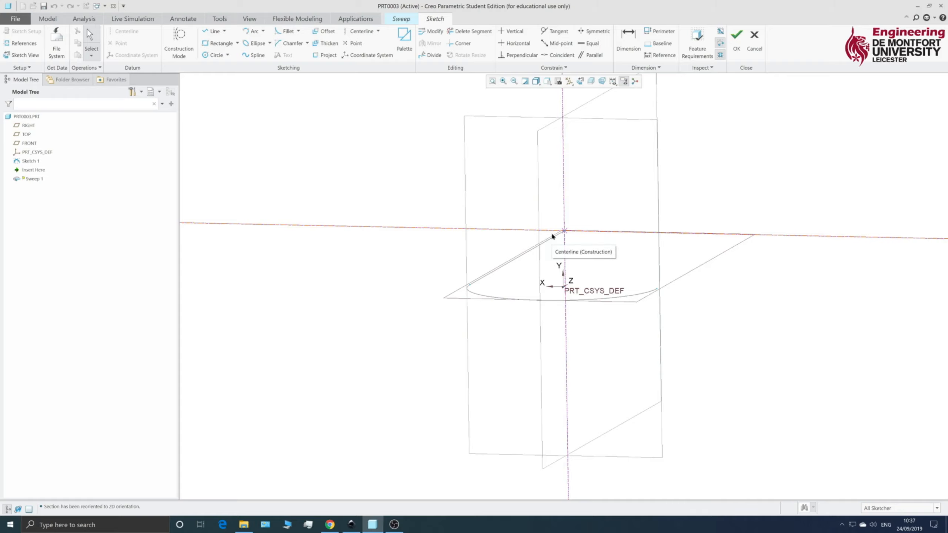
{"action": "left_click", "coordinate": [581, 82]}
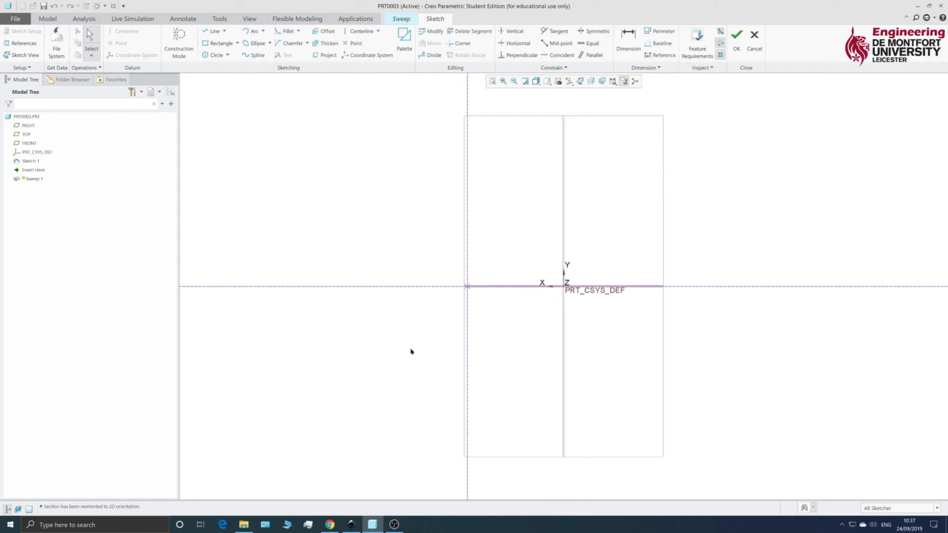
Insert the predefined I-profile into the section sketch and centre it on the trajectory's start point.
{"action": "left_click", "coordinate": [405, 44]}
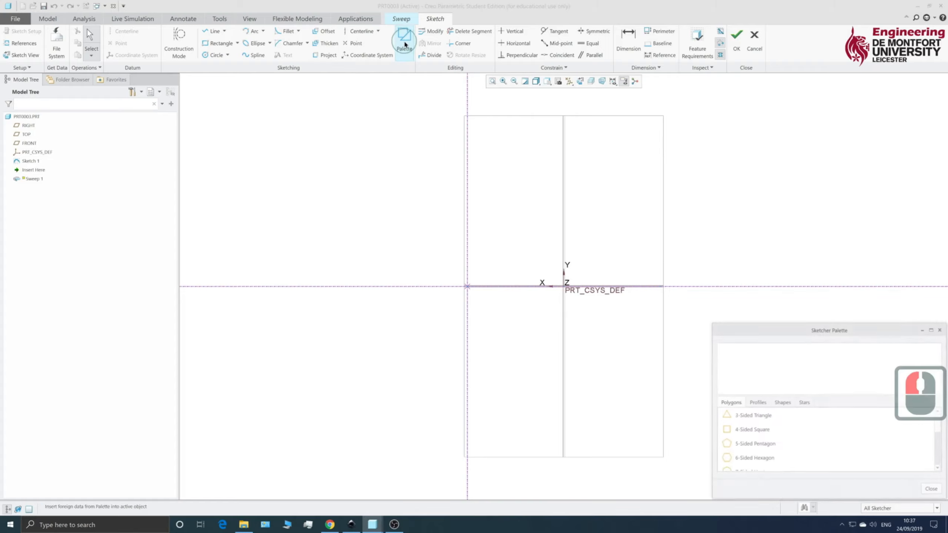
{"action": "left_click", "coordinate": [760, 403]}
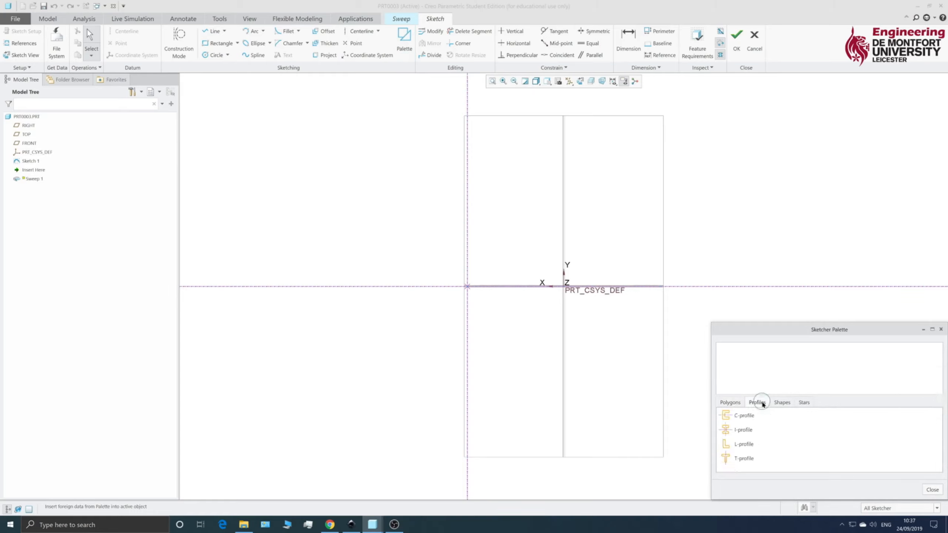
{"action": "double_click", "coordinate": [728, 429]}
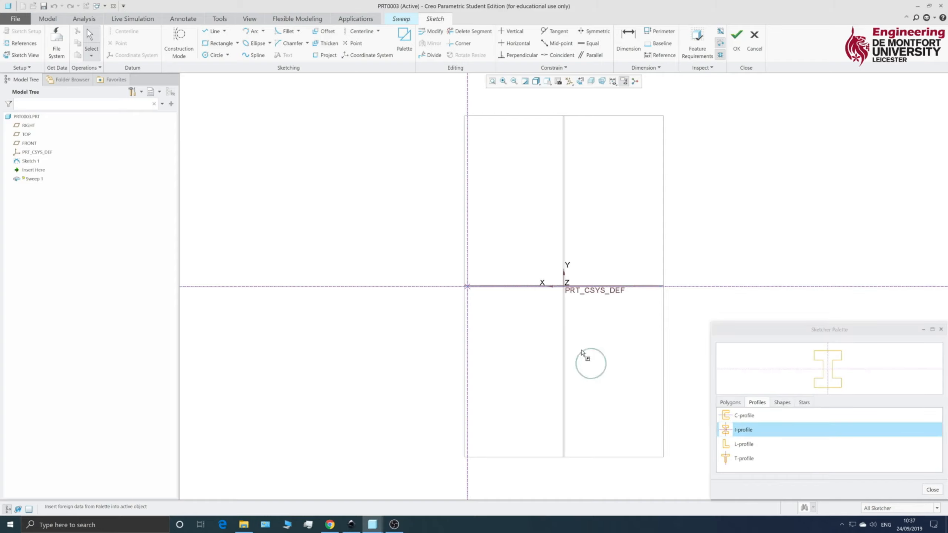
{"action": "left_click", "coordinate": [497, 245]}
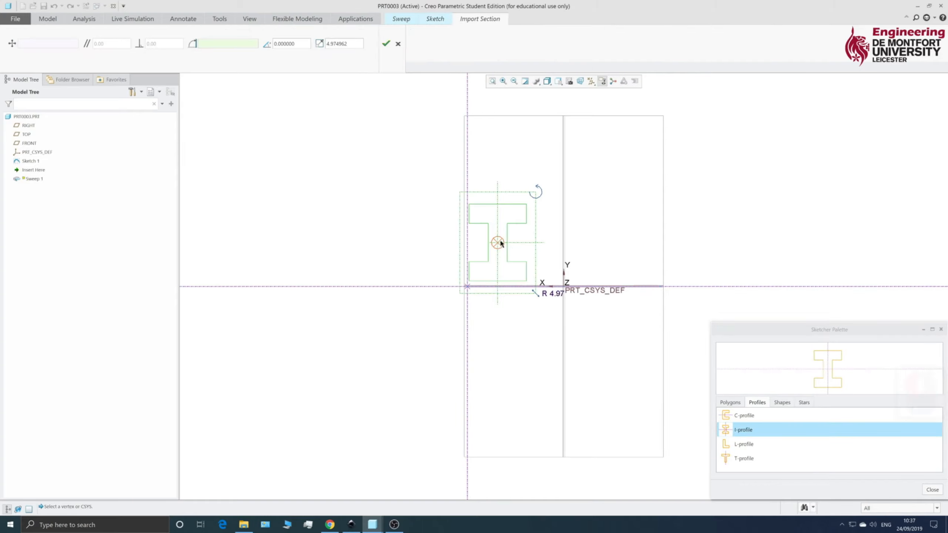
{"action": "left_click_drag", "start_coordinate": [500, 244], "coordinate": [471, 287]}
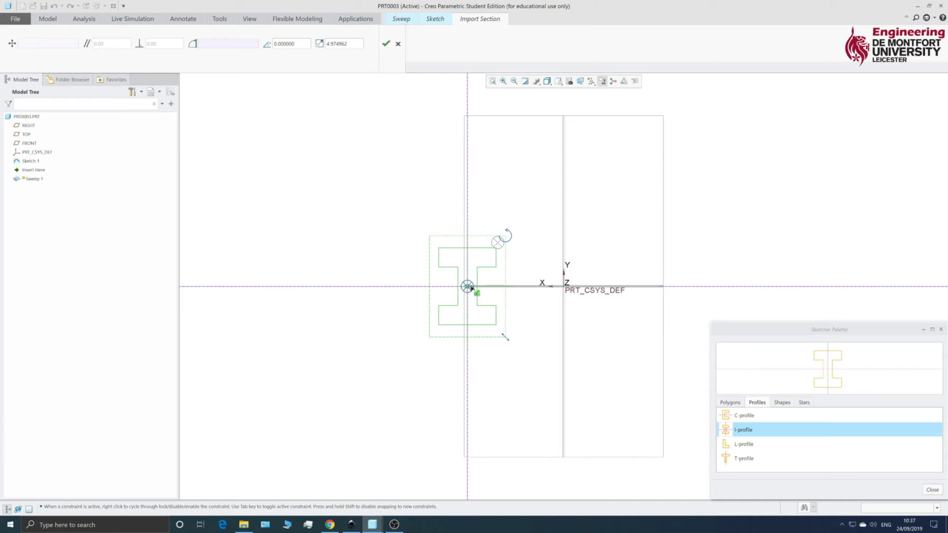
{"action": "left_click", "coordinate": [471, 287]}
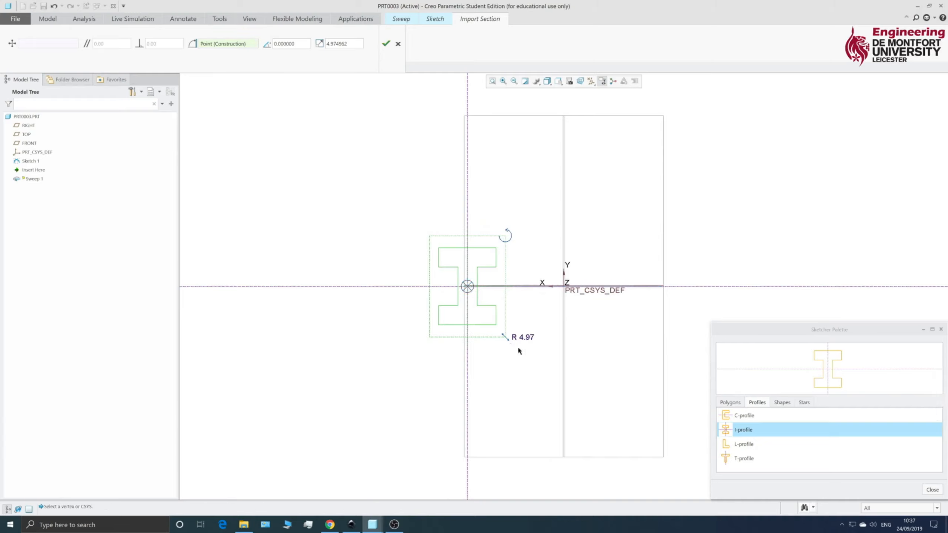
Scale the I-profile to about 4.32, accept its placement and close the Sketcher Palette.
{"action": "mouse_move", "coordinate": [510, 339]}
{"action": "left_mouse_down"}
{"action": "mouse_move", "coordinate": [533, 358]}
{"action": "mouse_move", "coordinate": [484, 330]}
{"action": "mouse_move", "coordinate": [500, 330]}
{"action": "left_mouse_up"}
{"action": "middle_click", "coordinate": [508, 198]}
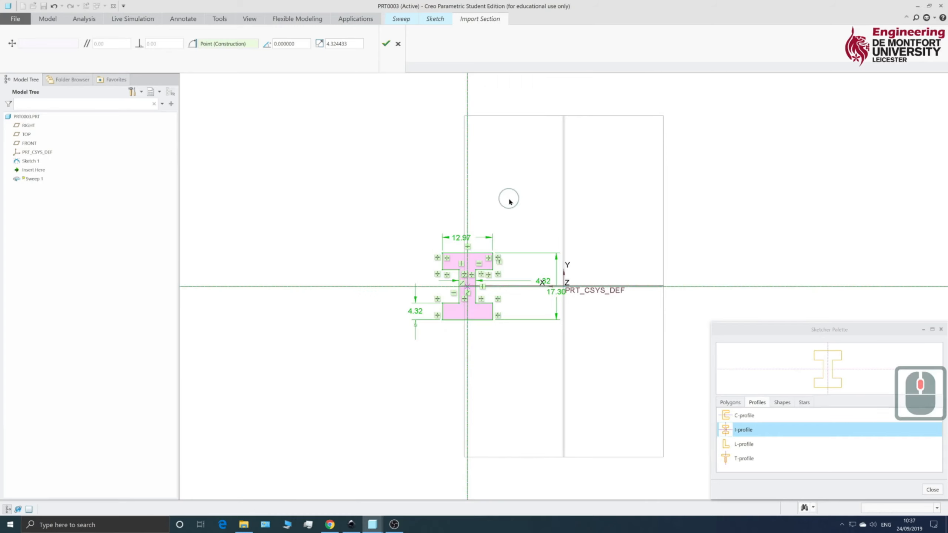
{"action": "left_click", "coordinate": [838, 326]}
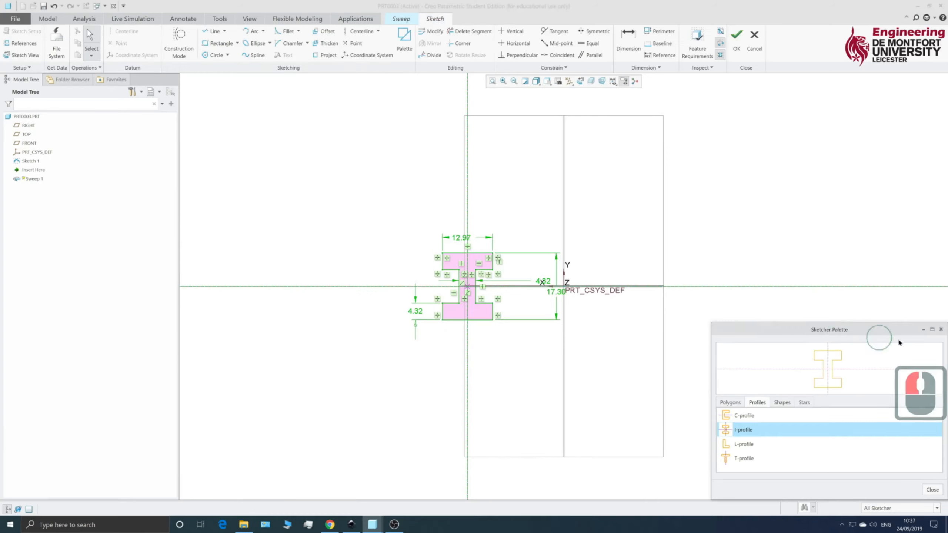
{"action": "left_click", "coordinate": [941, 329]}
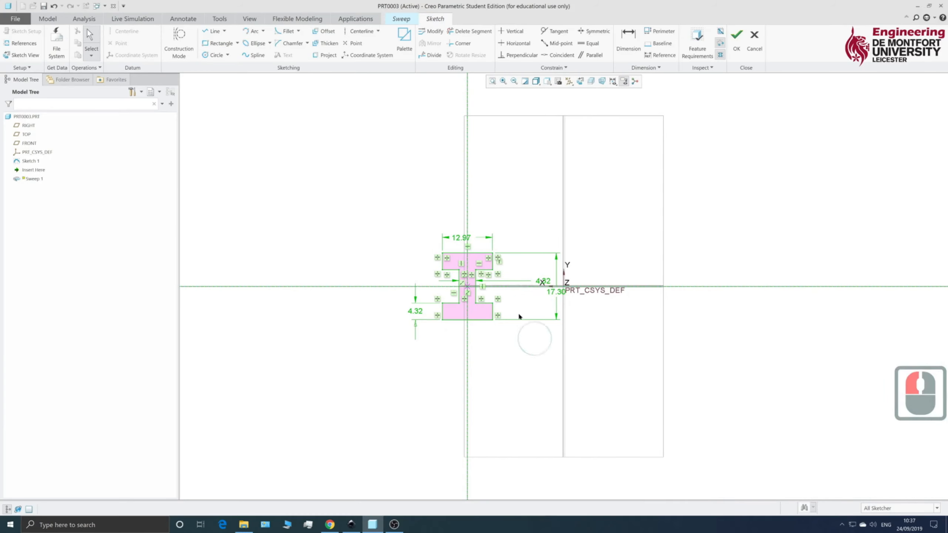
Set the I-profile's overall height to 20 and its flange width to 10.
{"action": "scroll", "coordinate": [525, 292], "scroll_direction": "up", "scroll_amount": 4}
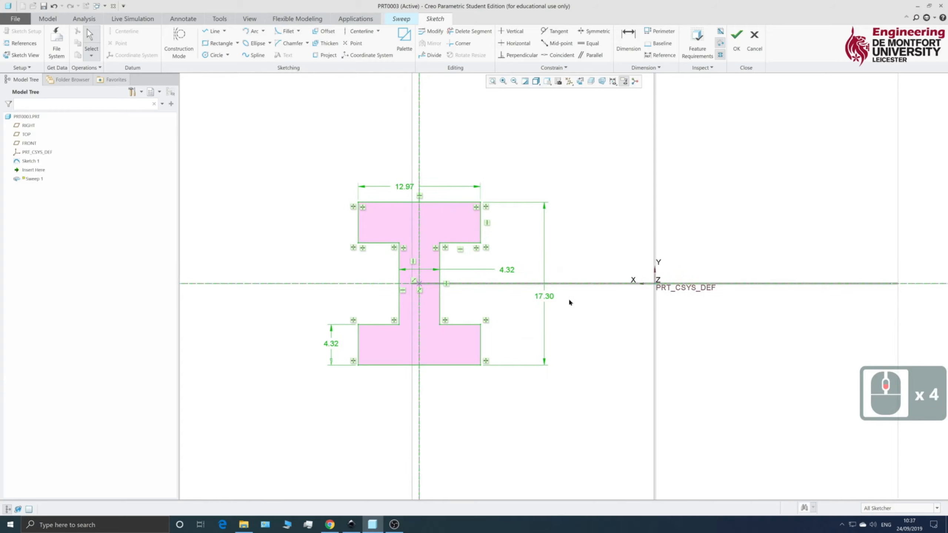
{"action": "double_click", "coordinate": [544, 296]}
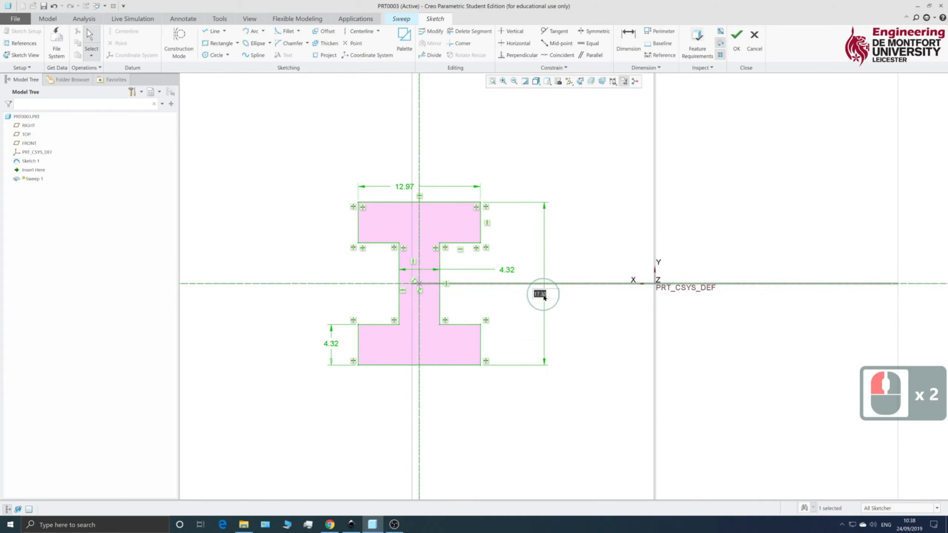
{"action": "type", "text": "20"}
{"action": "key", "text": "Return"}
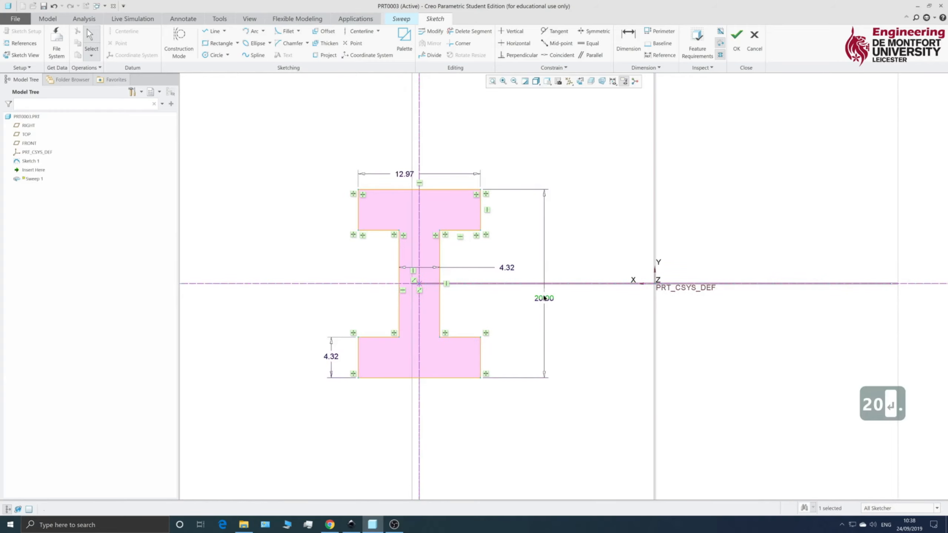
{"action": "left_click", "coordinate": [407, 174]}
{"action": "double_click", "coordinate": [407, 174]}
{"action": "type", "text": "10"}
{"action": "key", "text": "Return"}
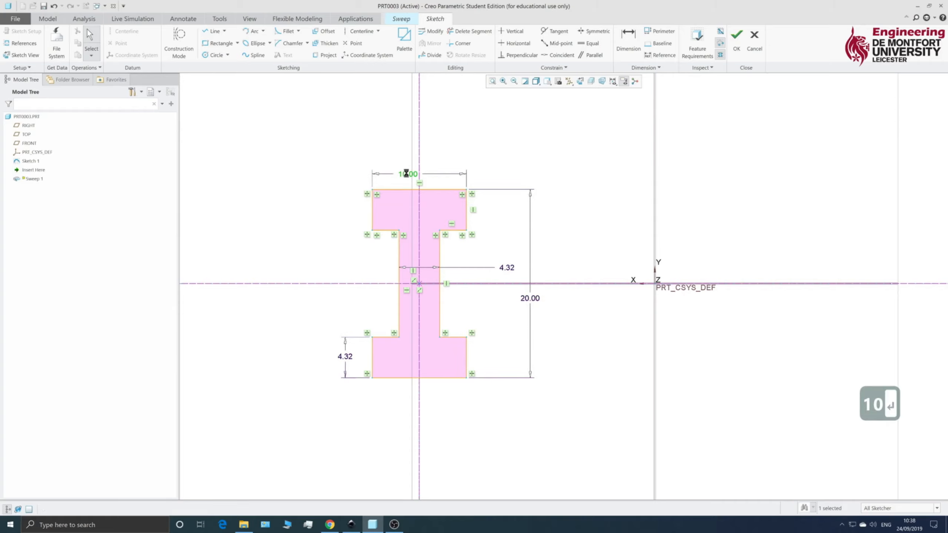
Set the I-profile's web thickness to 2 and its flange thickness to 2.
{"action": "double_click", "coordinate": [507, 268]}
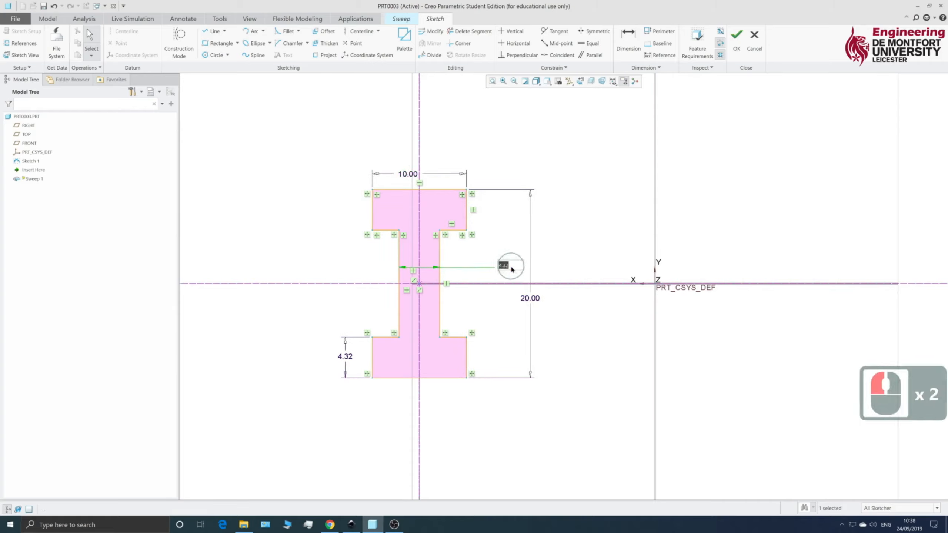
{"action": "type", "text": "2"}
{"action": "key", "text": "Return"}
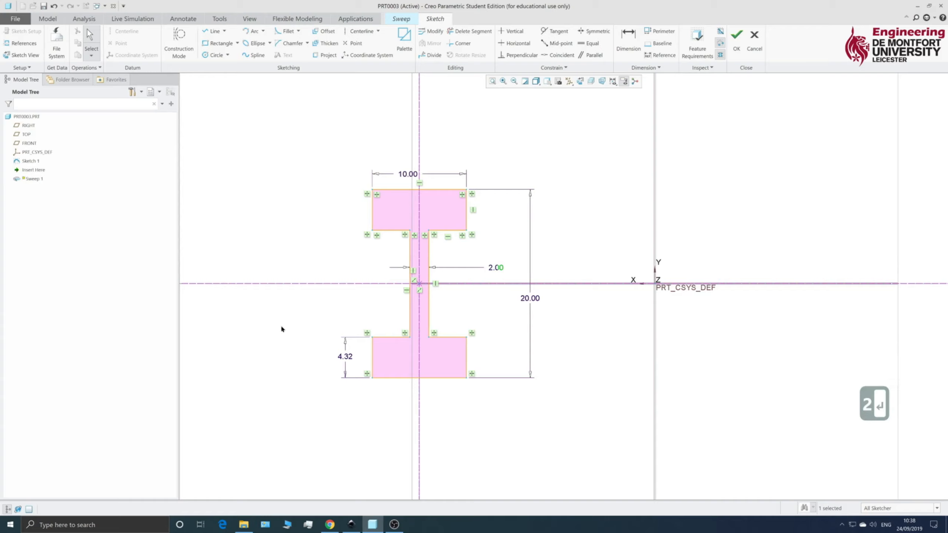
{"action": "double_click", "coordinate": [342, 357]}
{"action": "type", "text": "2"}
{"action": "key", "text": "Return"}
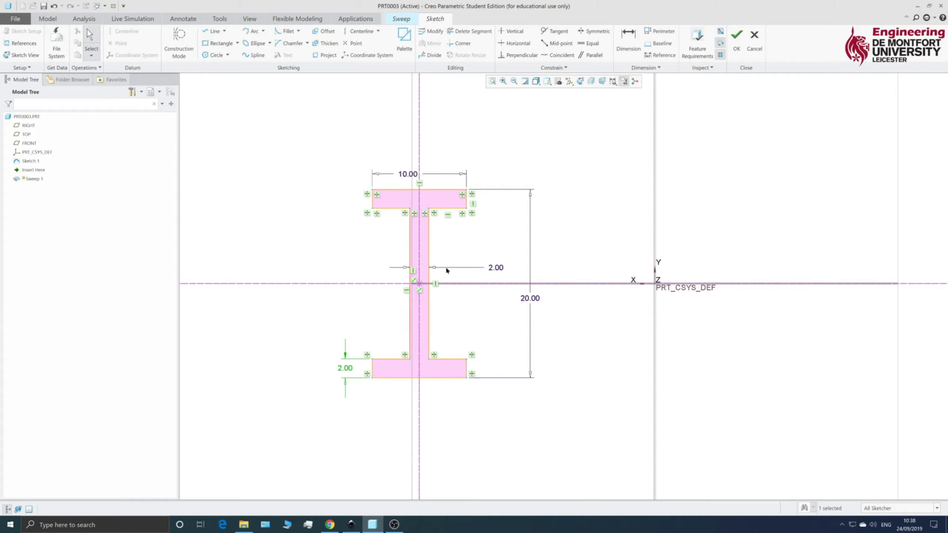
Check the I-section against the hook-shaped path in 3D and finish the section sketch.
{"action": "mouse_move", "coordinate": [617, 367]}
{"action": "middle_mouse_down"}
{"action": "mouse_move", "coordinate": [610, 351]}
{"action": "mouse_move", "coordinate": [617, 351]}
{"action": "mouse_move", "coordinate": [586, 376]}
{"action": "mouse_move", "coordinate": [595, 383]}
{"action": "middle_mouse_up"}
{"action": "scroll", "coordinate": [568, 348], "scroll_direction": "up", "scroll_amount": 6}
{"action": "scroll", "coordinate": [595, 395], "scroll_direction": "down", "scroll_amount": 5}
{"action": "scroll", "coordinate": [594, 384], "scroll_direction": "up", "scroll_amount": 6}
{"action": "scroll", "coordinate": [610, 447], "scroll_direction": "down", "scroll_amount": 5}
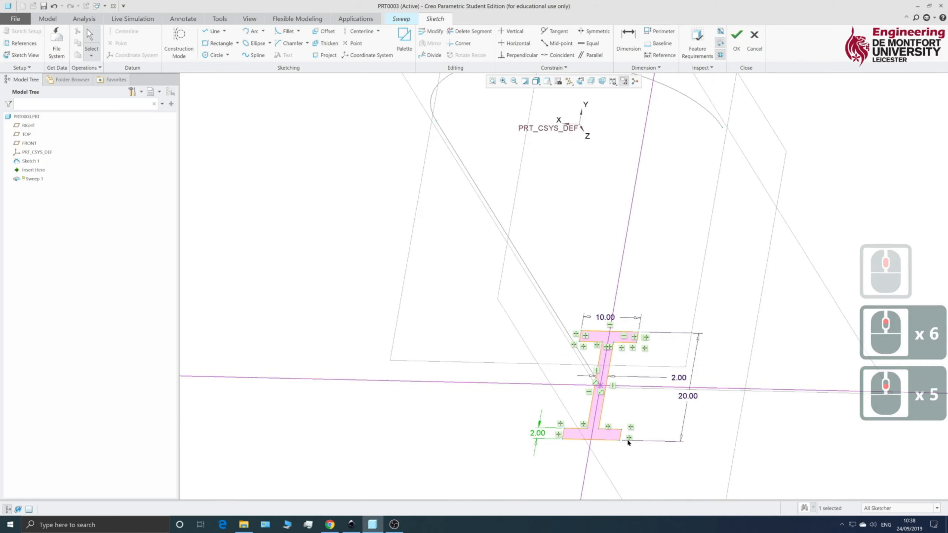
{"action": "scroll", "coordinate": [609, 398], "scroll_direction": "up", "scroll_amount": 1}
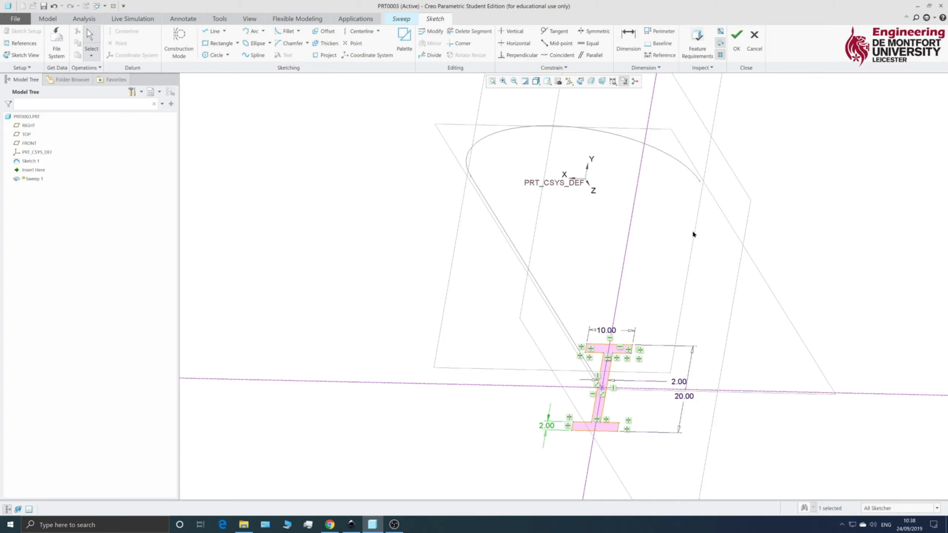
{"action": "scroll", "coordinate": [465, 311], "scroll_direction": "up", "scroll_amount": 4}
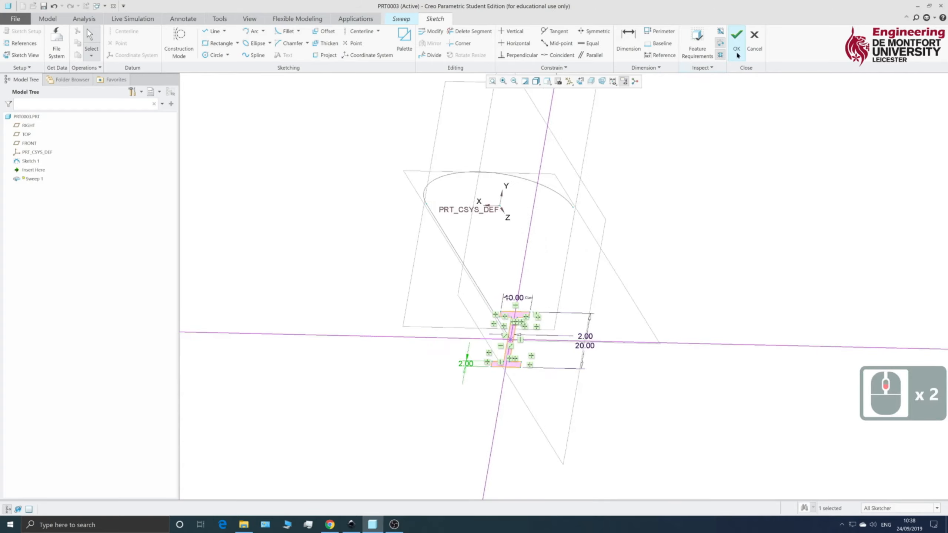
{"action": "left_click", "coordinate": [737, 37]}
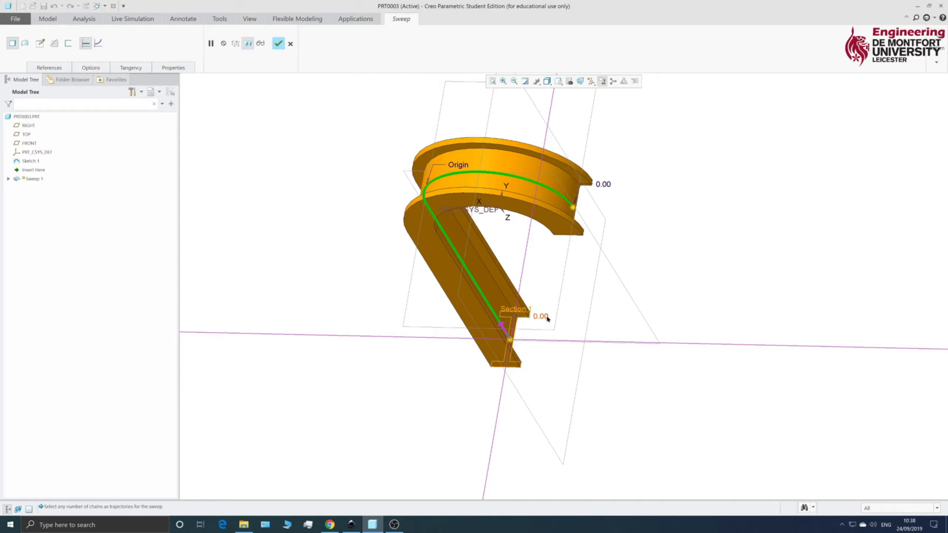
Inspect the swept I-beam preview, complete the Sweep feature and clear the selection.
{"action": "mouse_move", "coordinate": [561, 202]}
{"action": "middle_mouse_down"}
{"action": "mouse_move", "coordinate": [531, 239]}
{"action": "mouse_move", "coordinate": [635, 286]}
{"action": "mouse_move", "coordinate": [610, 288]}
{"action": "mouse_move", "coordinate": [634, 313]}
{"action": "mouse_move", "coordinate": [612, 280]}
{"action": "mouse_move", "coordinate": [645, 286]}
{"action": "mouse_move", "coordinate": [619, 305]}
{"action": "mouse_move", "coordinate": [616, 278]}
{"action": "mouse_move", "coordinate": [597, 293]}
{"action": "mouse_move", "coordinate": [615, 298]}
{"action": "middle_mouse_up"}
{"action": "middle_click_drag", "start_coordinate": [617, 293], "coordinate": [620, 292]}
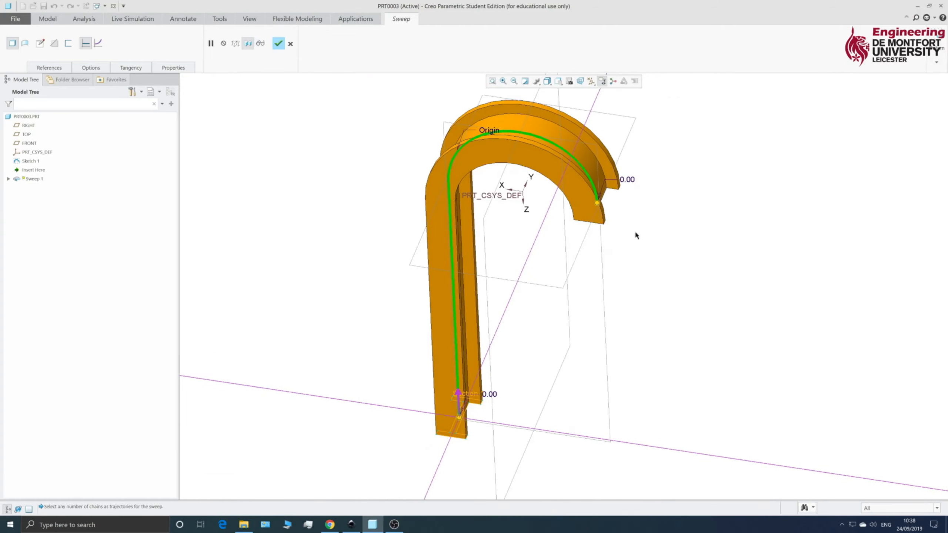
{"action": "left_click", "coordinate": [278, 43]}
{"action": "scroll", "coordinate": [468, 265], "scroll_direction": "up", "scroll_amount": 6}
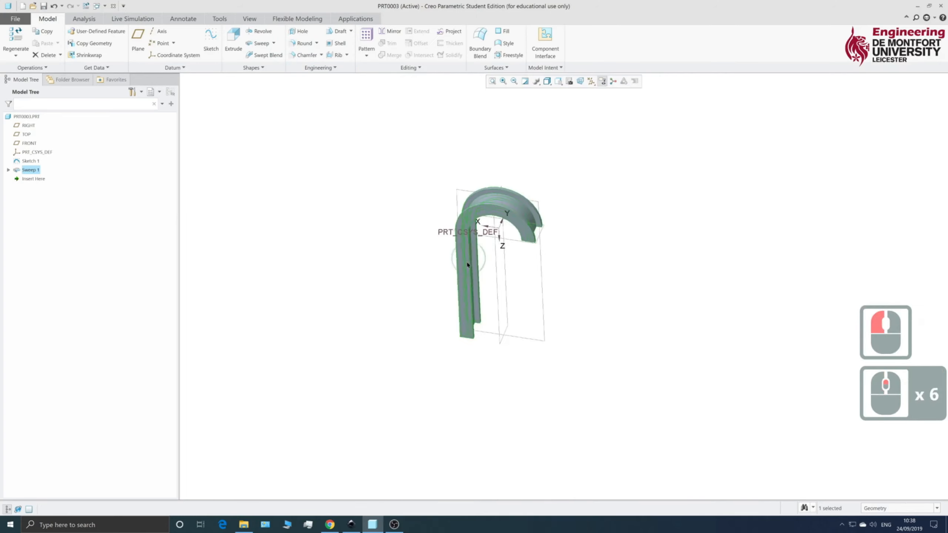
{"action": "scroll", "coordinate": [461, 248], "scroll_direction": "down", "scroll_amount": 3}
{"action": "left_click", "coordinate": [377, 276]}
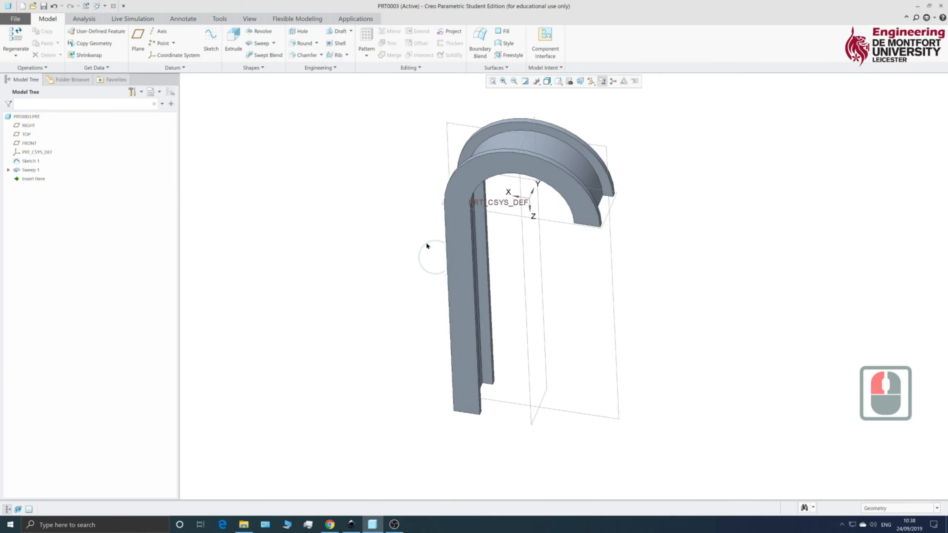